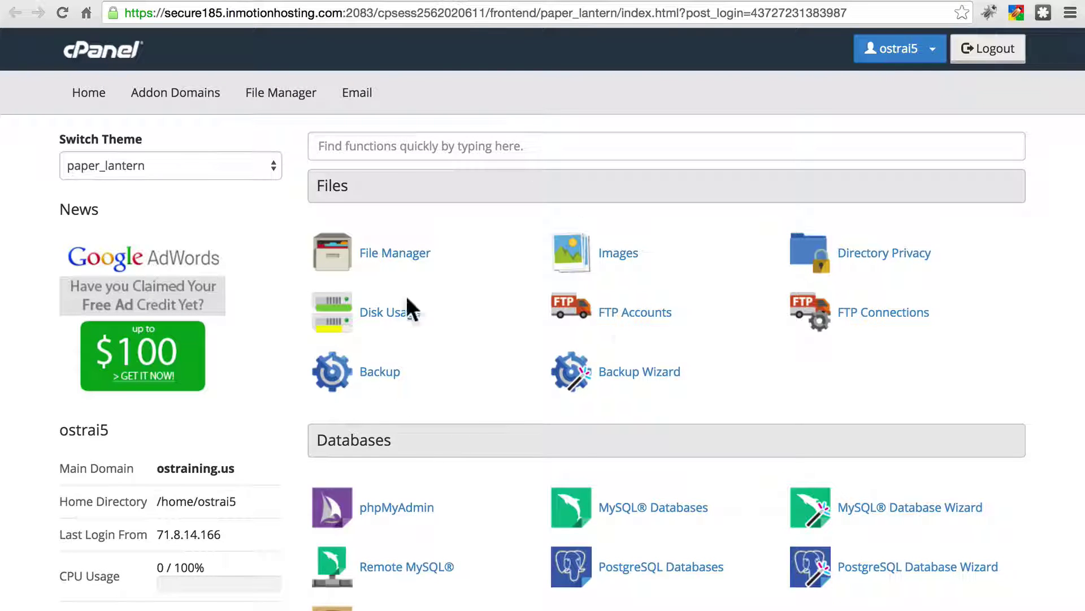
Launch File Manager from the Files section of the cPanel home page
{"action": "left_click", "coordinate": [401, 257]}
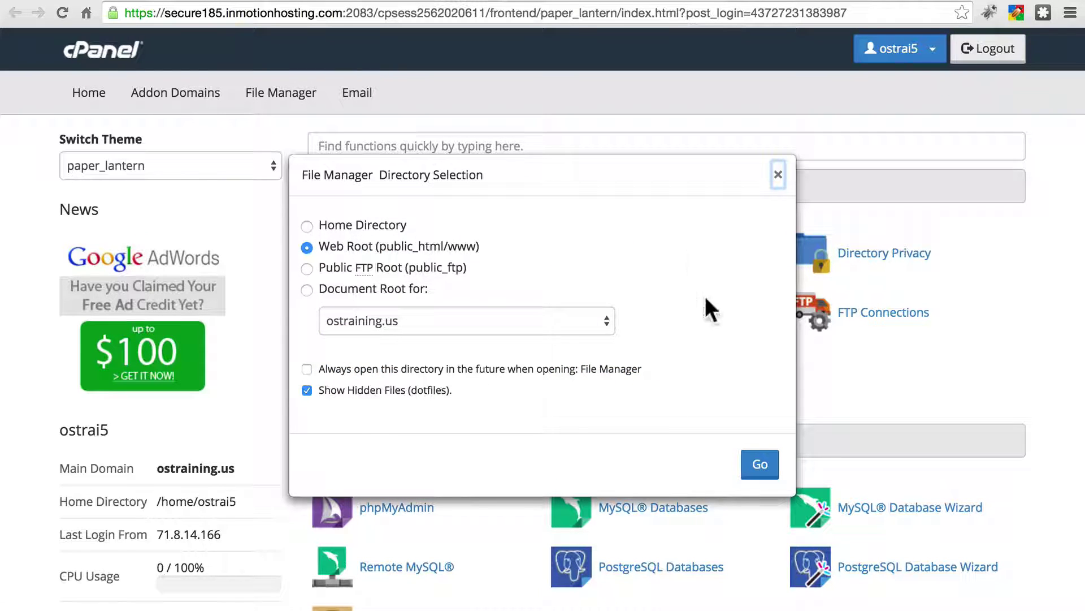
Open File Manager in the Web Root and scroll through the public_html listing
{"action": "left_click", "coordinate": [758, 460]}
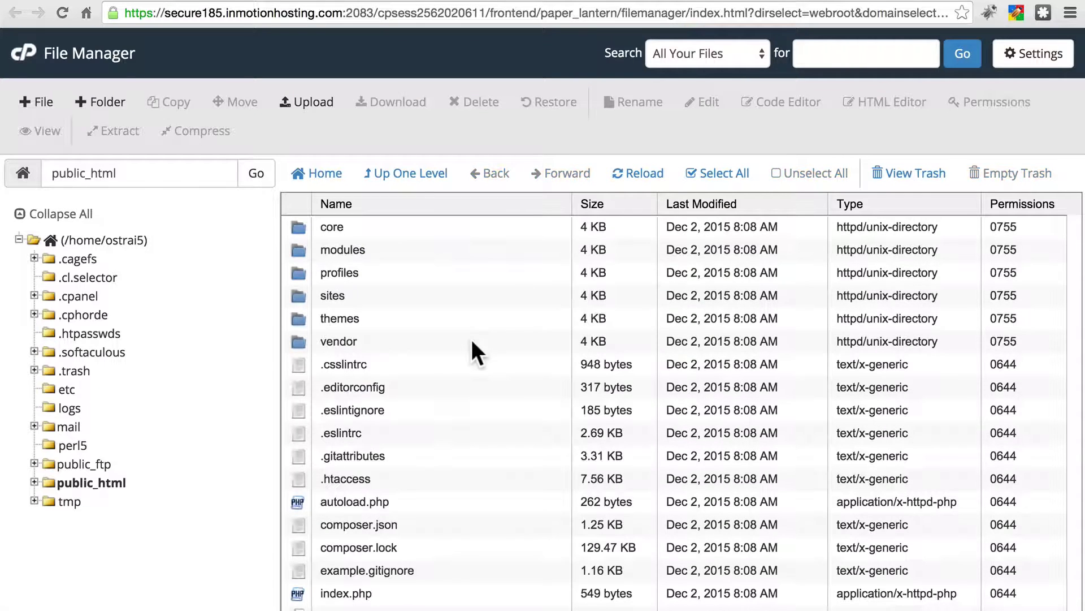
{"action": "scroll", "coordinate": [458, 271], "scroll_direction": "down", "scroll_amount": 3}
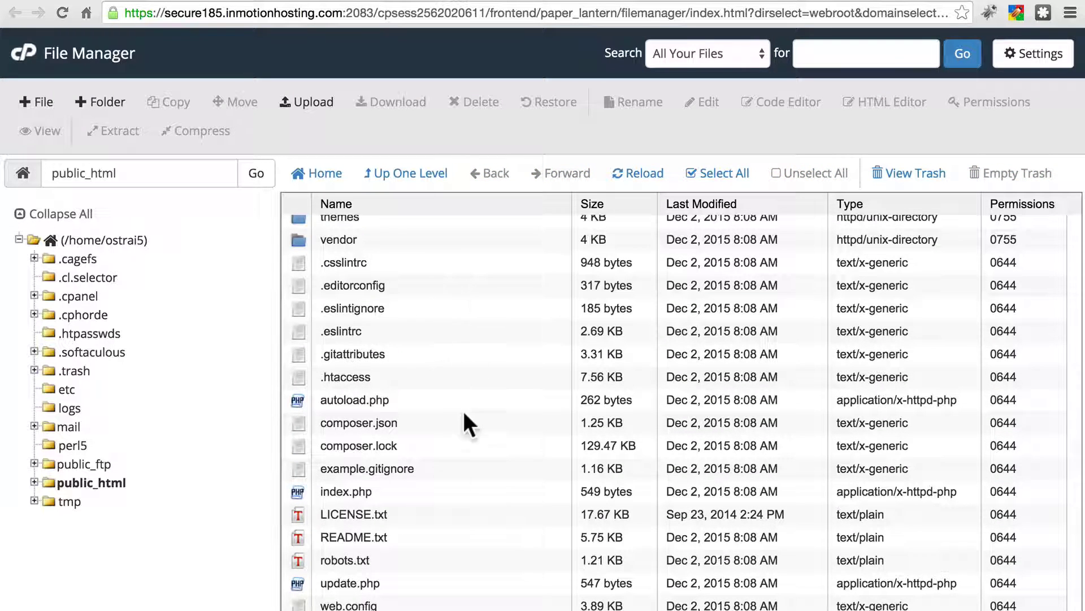
{"action": "scroll", "coordinate": [455, 418], "scroll_direction": "up", "scroll_amount": 3}
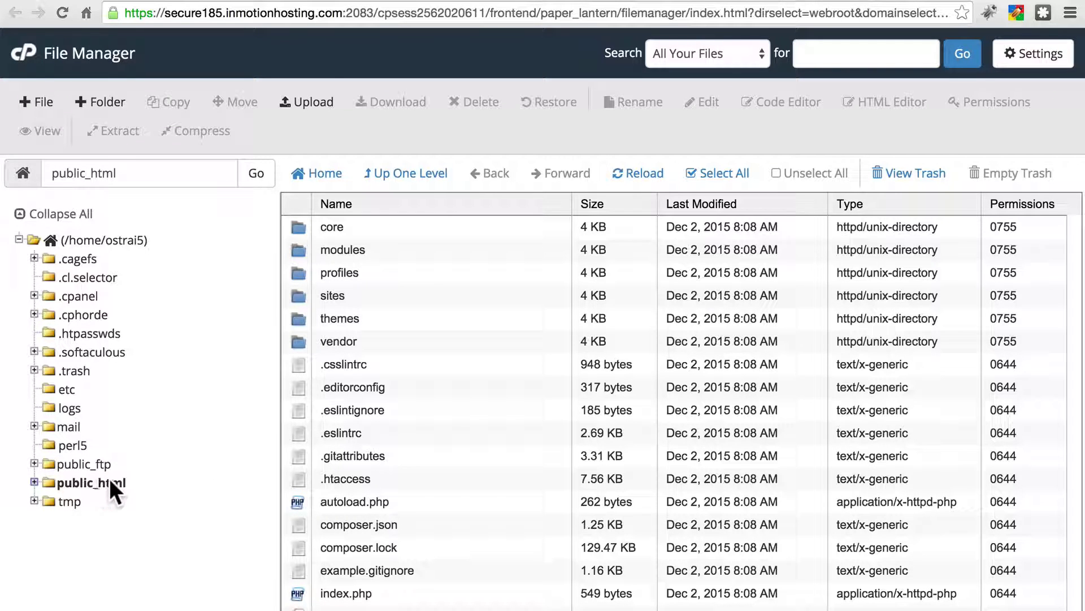
Move up one level to the home directory and browse its contents
{"action": "left_click", "coordinate": [402, 172]}
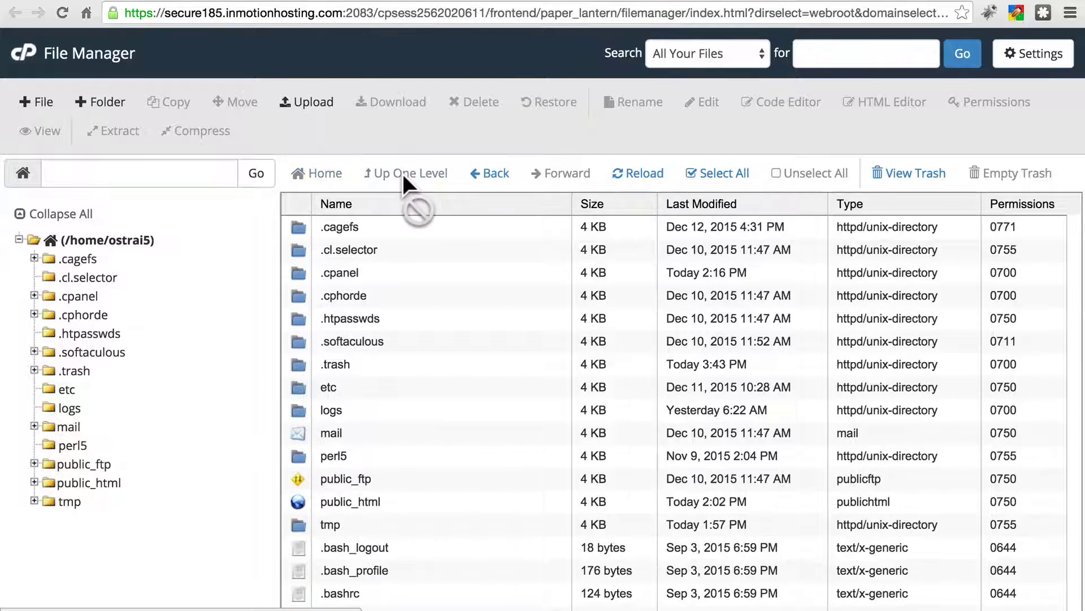
{"action": "scroll", "coordinate": [395, 289], "scroll_direction": "down", "scroll_amount": 1}
{"action": "scroll", "coordinate": [396, 290], "scroll_direction": "up", "scroll_amount": 1}
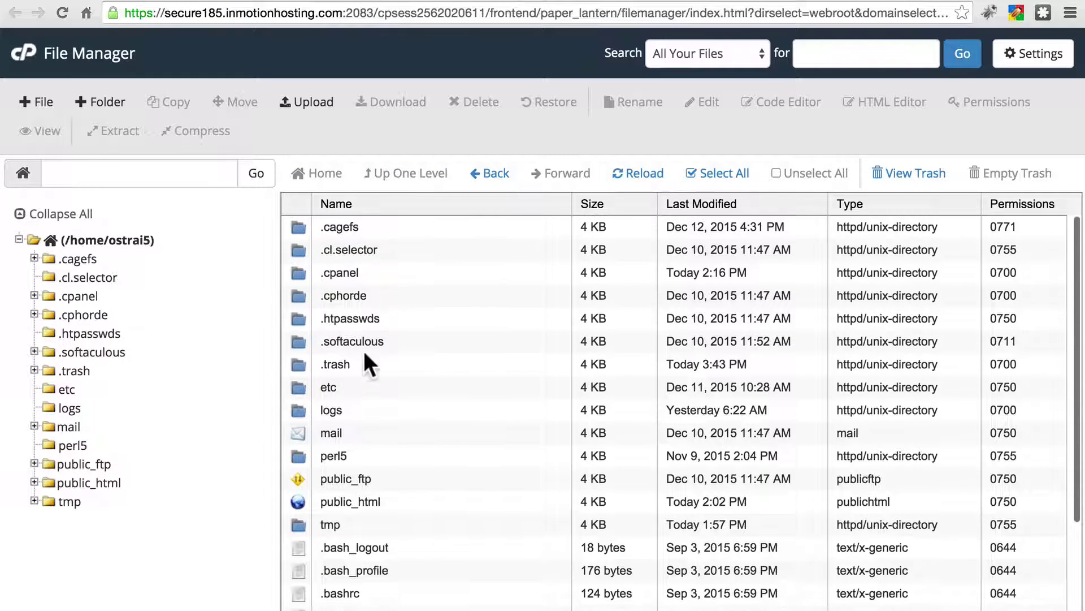
{"action": "scroll", "coordinate": [373, 339], "scroll_direction": "down", "scroll_amount": 3}
{"action": "scroll", "coordinate": [424, 481], "scroll_direction": "up", "scroll_amount": 4}
{"action": "scroll", "coordinate": [422, 276], "scroll_direction": "down", "scroll_amount": 3}
{"action": "scroll", "coordinate": [422, 276], "scroll_direction": "up", "scroll_amount": 3}
{"action": "scroll", "coordinate": [421, 276], "scroll_direction": "down", "scroll_amount": 3}
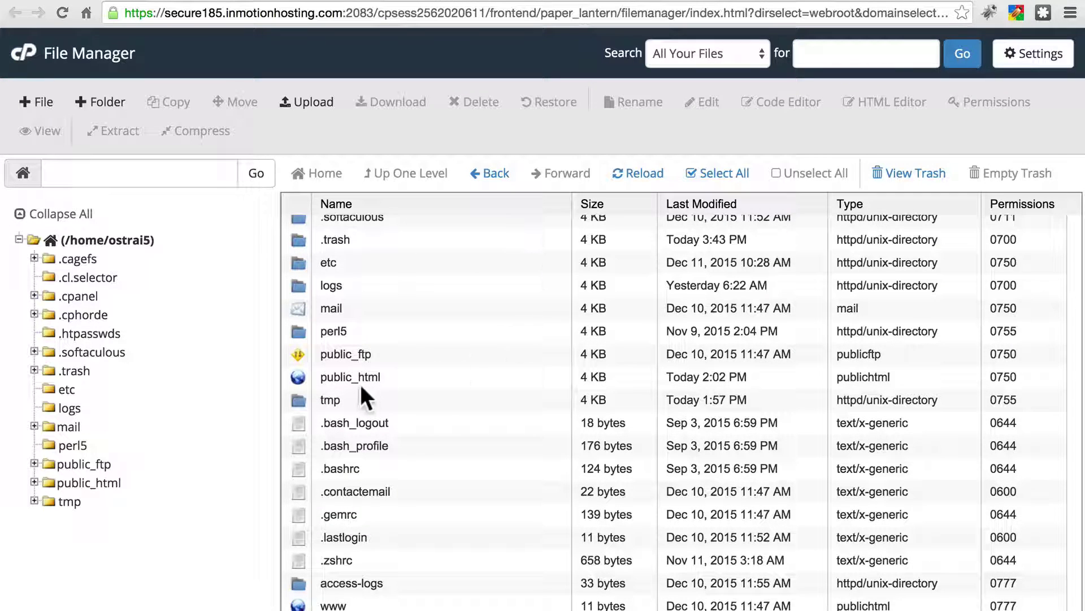
Open public_html to review the site files, then return up to the home directory
{"action": "double_click", "coordinate": [399, 370]}
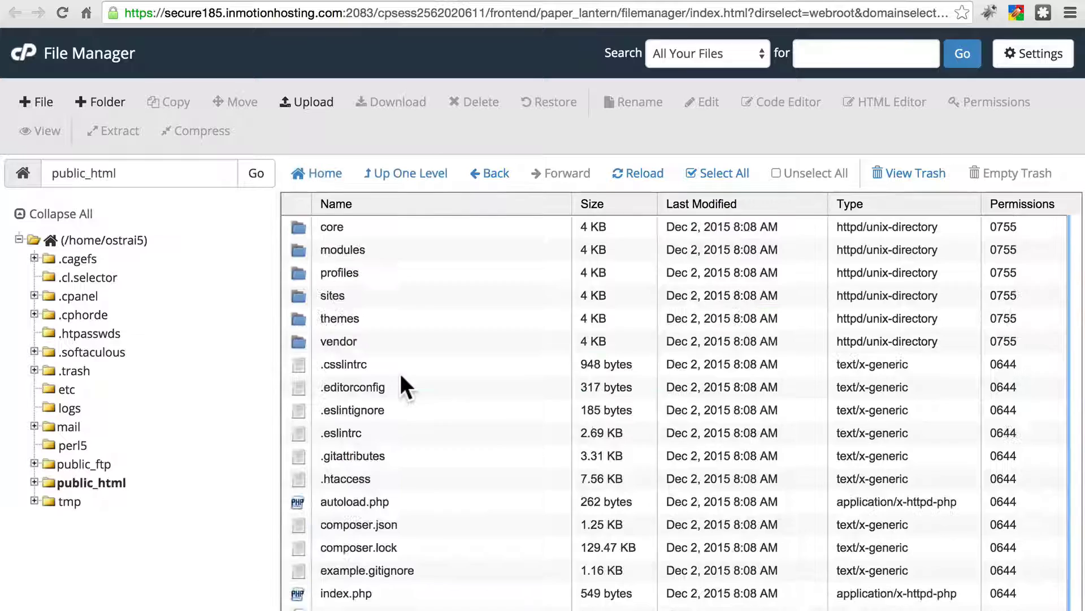
{"action": "scroll", "coordinate": [407, 235], "scroll_direction": "down", "scroll_amount": 3}
{"action": "scroll", "coordinate": [420, 520], "scroll_direction": "up", "scroll_amount": 3}
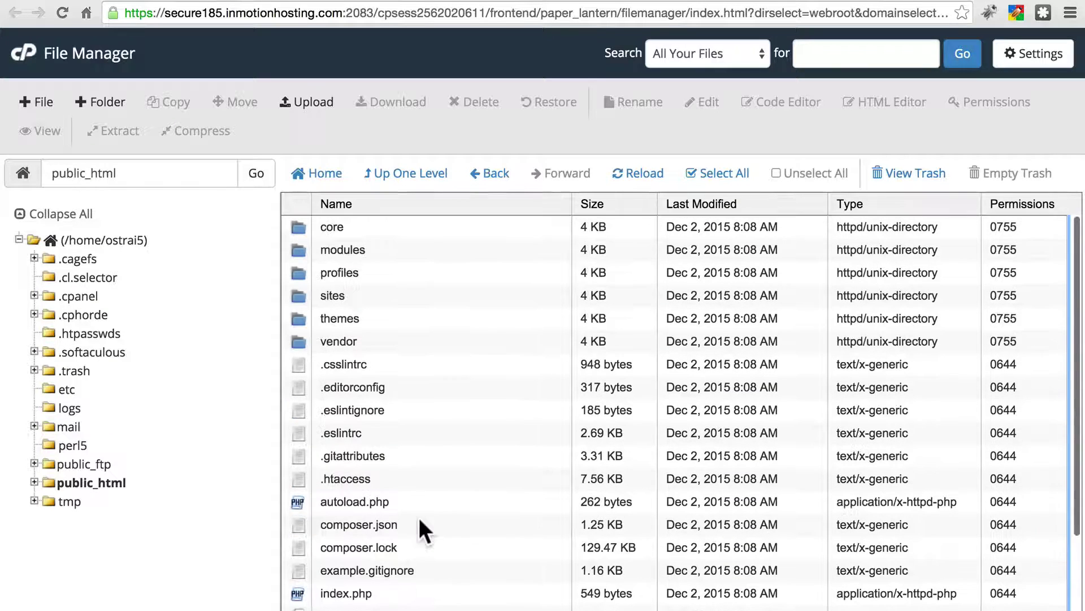
{"action": "scroll", "coordinate": [430, 241], "scroll_direction": "down", "scroll_amount": 3}
{"action": "scroll", "coordinate": [432, 444], "scroll_direction": "up", "scroll_amount": 3}
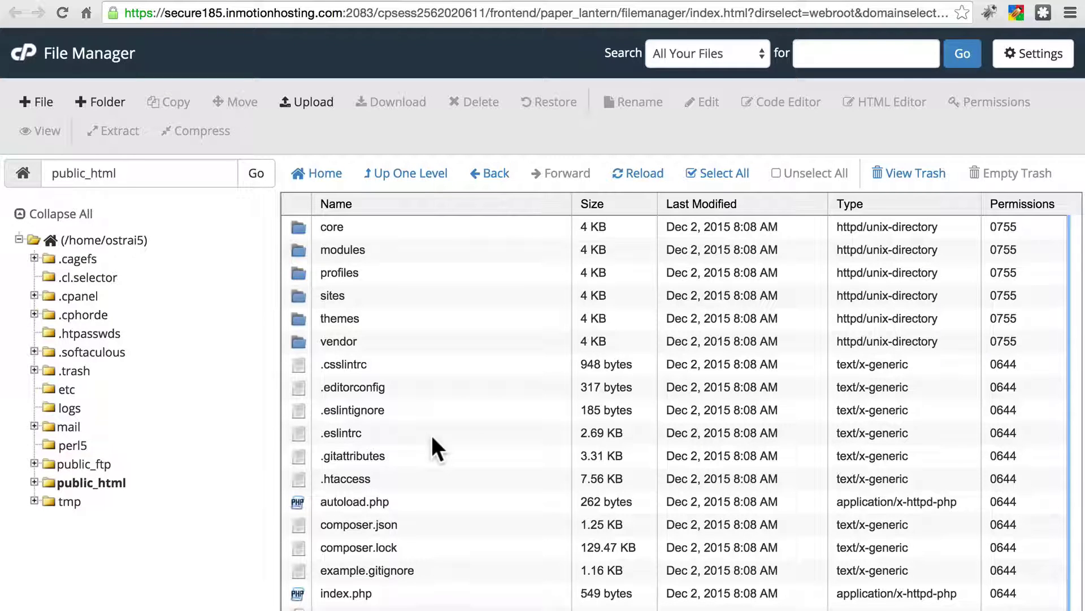
{"action": "left_click", "coordinate": [413, 179]}
{"action": "scroll", "coordinate": [448, 353], "scroll_direction": "down", "scroll_amount": 2}
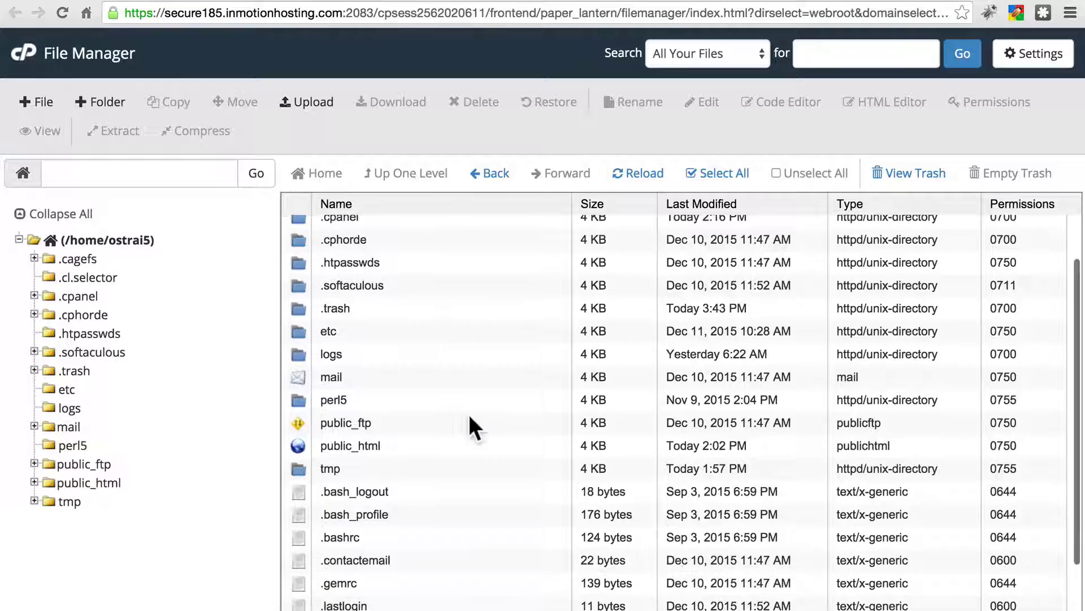
Select public_html, choose Compress, and pick GZiped Tar Archive as the format
{"action": "left_click", "coordinate": [423, 442]}
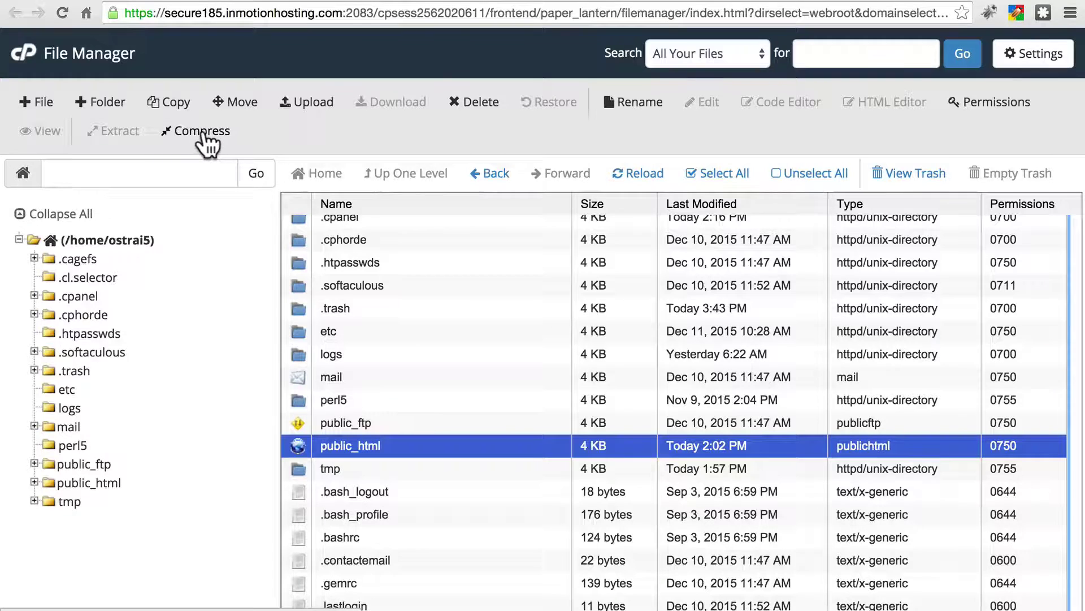
{"action": "left_click", "coordinate": [206, 133]}
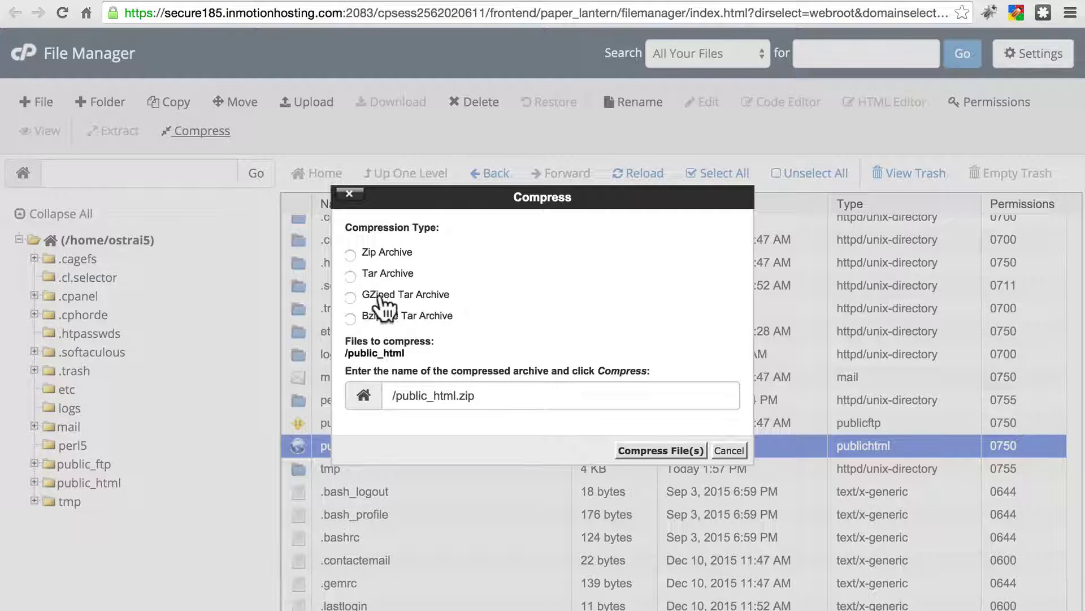
{"action": "left_click", "coordinate": [350, 296]}
Compress public_html to public_html.tar.gz as a GZiped Tar archive and close the results list
{"action": "left_click", "coordinate": [350, 254]}
{"action": "left_click", "coordinate": [350, 296]}
{"action": "left_click", "coordinate": [628, 446]}
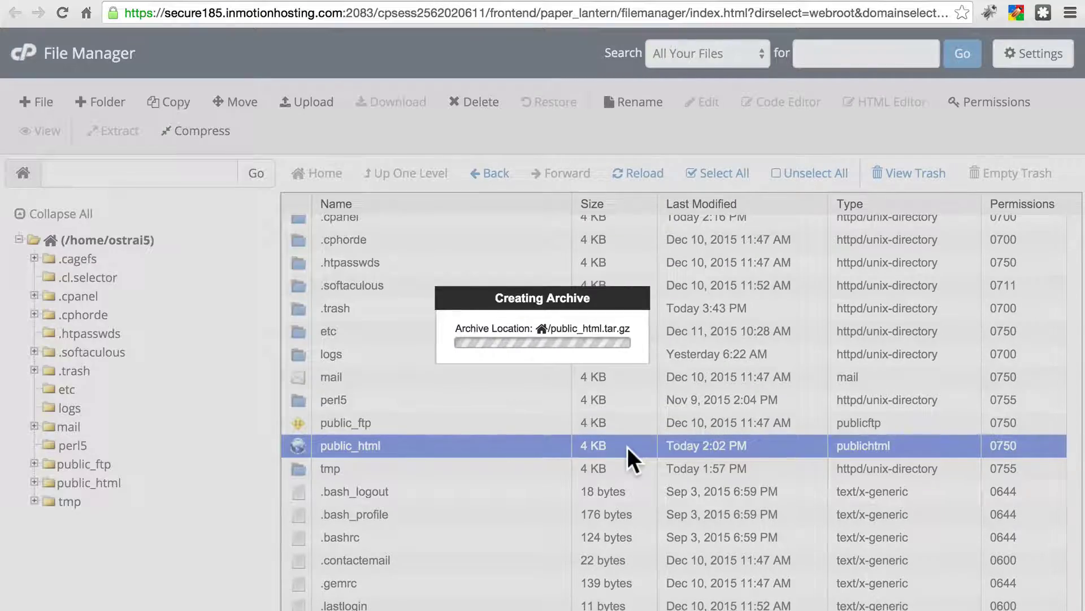
{"action": "scroll", "coordinate": [571, 303], "scroll_direction": "down", "scroll_amount": 15}
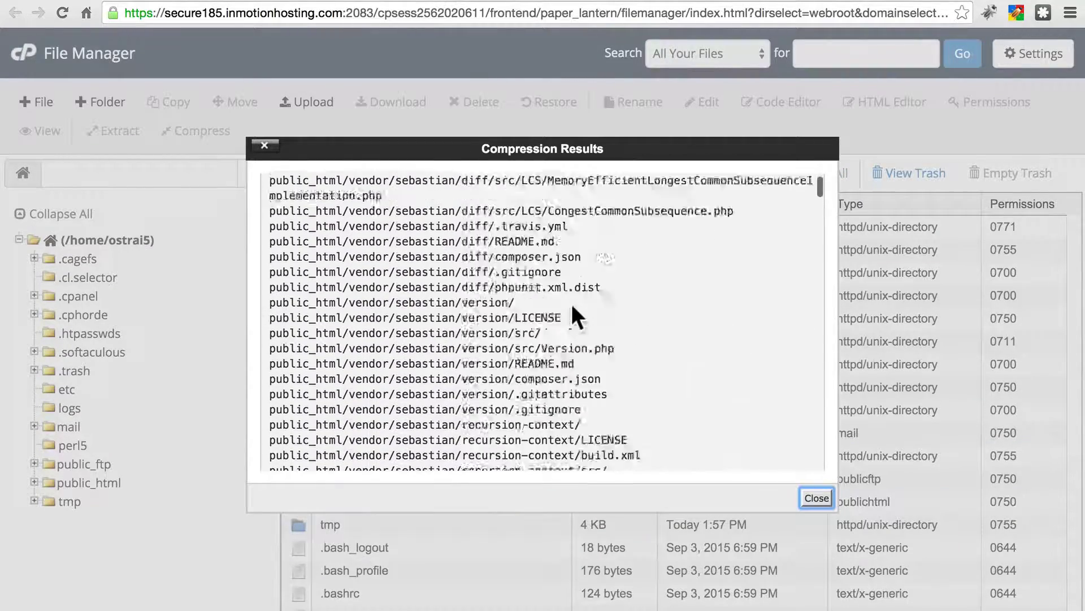
{"action": "scroll", "coordinate": [572, 303], "scroll_direction": "down", "scroll_amount": 15}
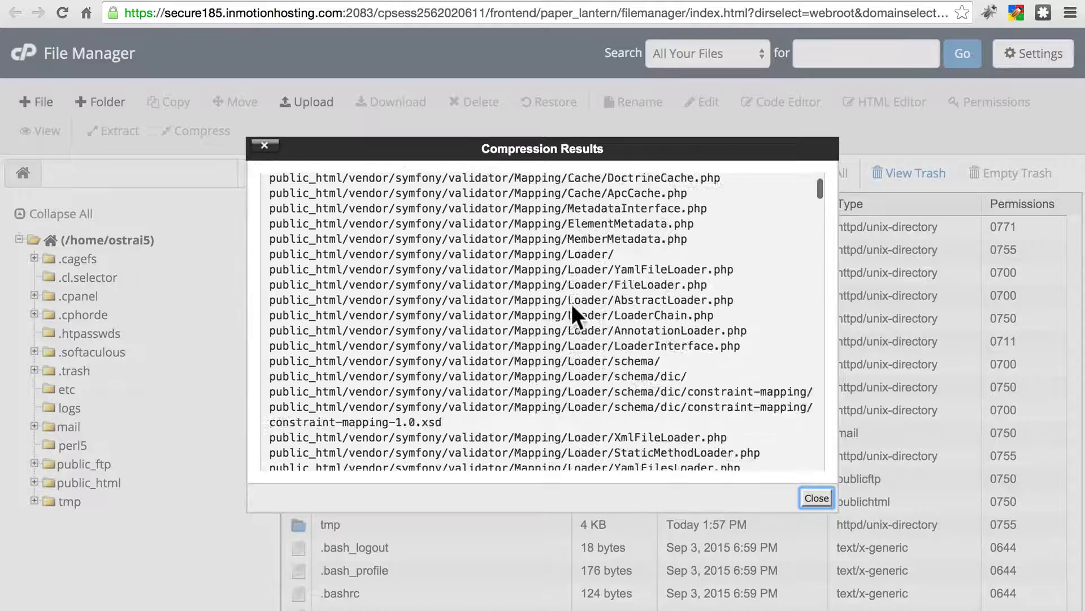
{"action": "scroll", "coordinate": [572, 304], "scroll_direction": "up", "scroll_amount": 20}
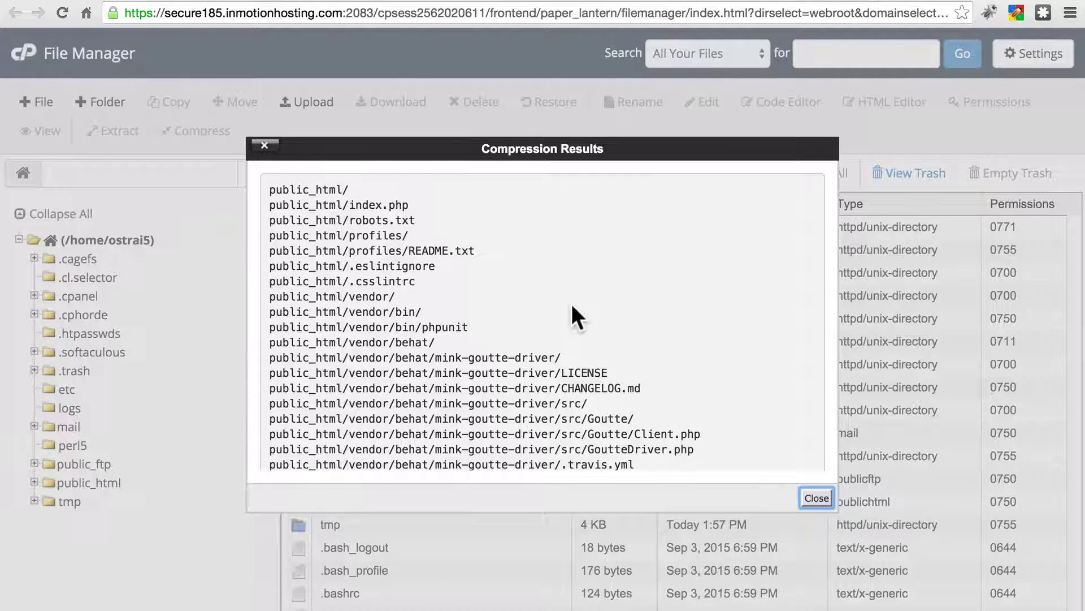
{"action": "left_click", "coordinate": [816, 497]}
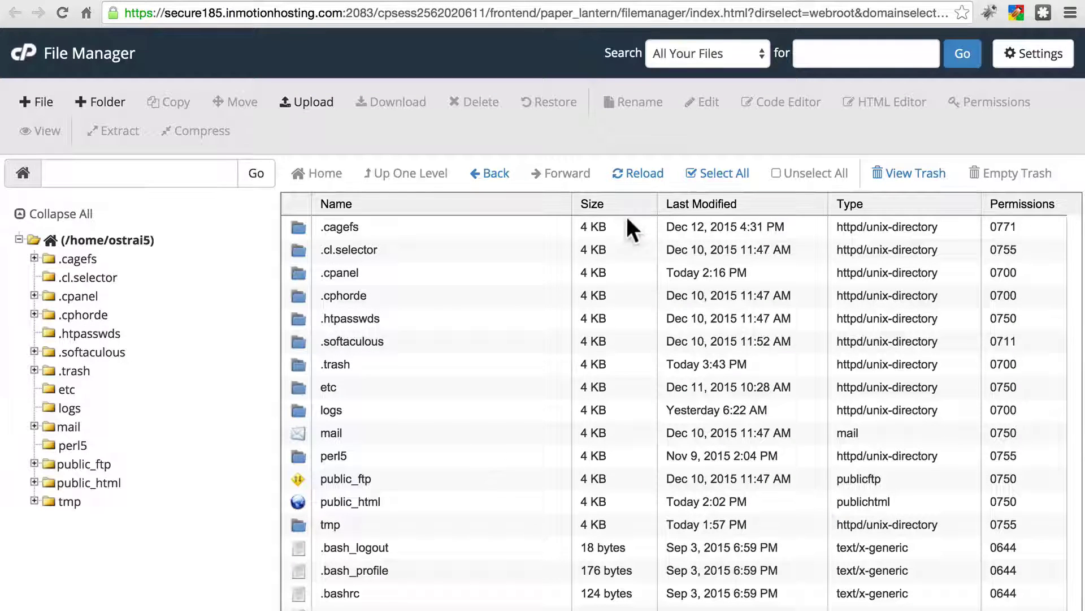
Reload the home directory and select the new 13.62 MB public_html.tar.gz
{"action": "left_click", "coordinate": [638, 182]}
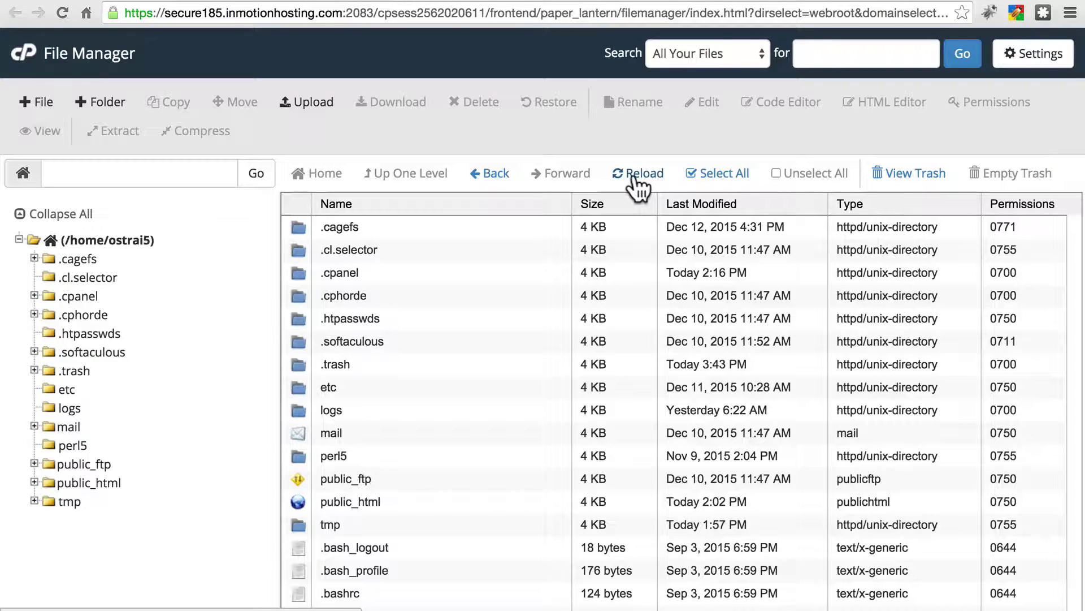
{"action": "scroll", "coordinate": [457, 311], "scroll_direction": "down", "scroll_amount": 5}
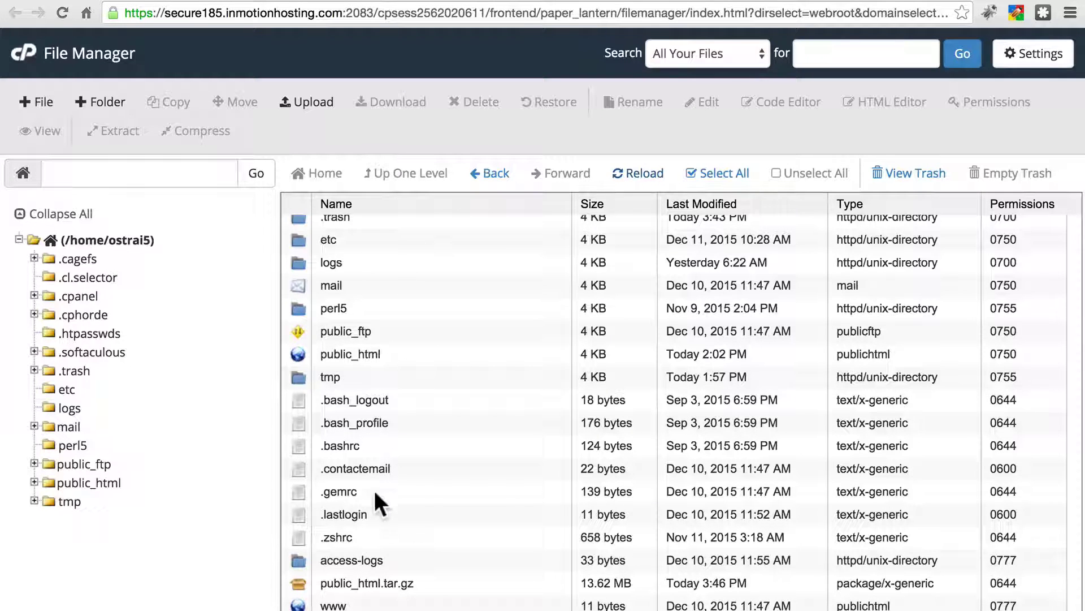
{"action": "left_click", "coordinate": [427, 588]}
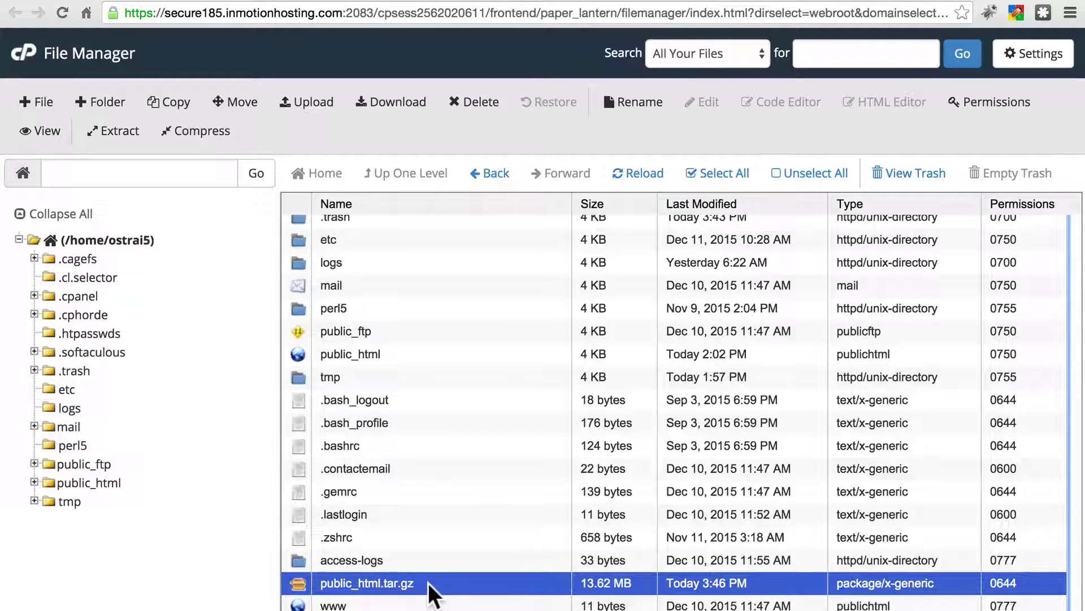
Download public_html.tar.gz and save it into a newly created Desktop folder '2015-12-14'
{"action": "left_click", "coordinate": [395, 104]}
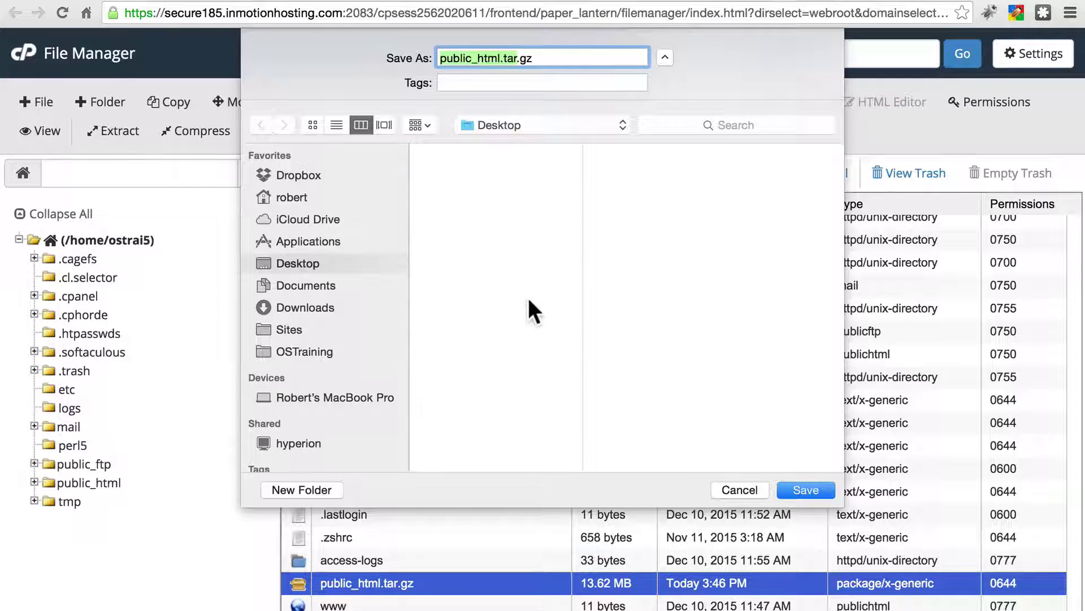
{"action": "left_click", "coordinate": [321, 490]}
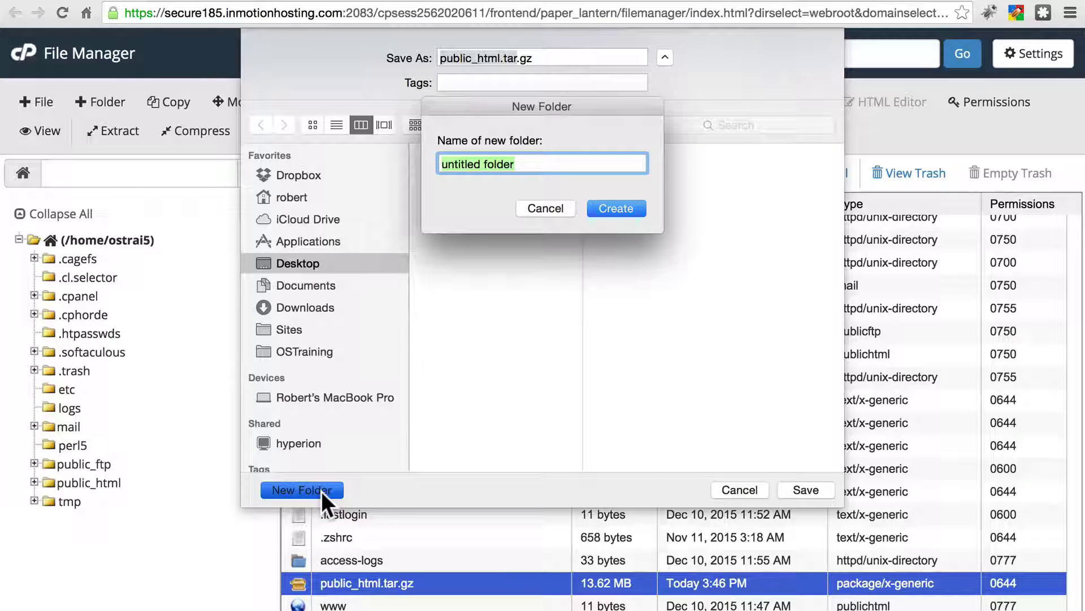
{"action": "type", "text": "2015"}
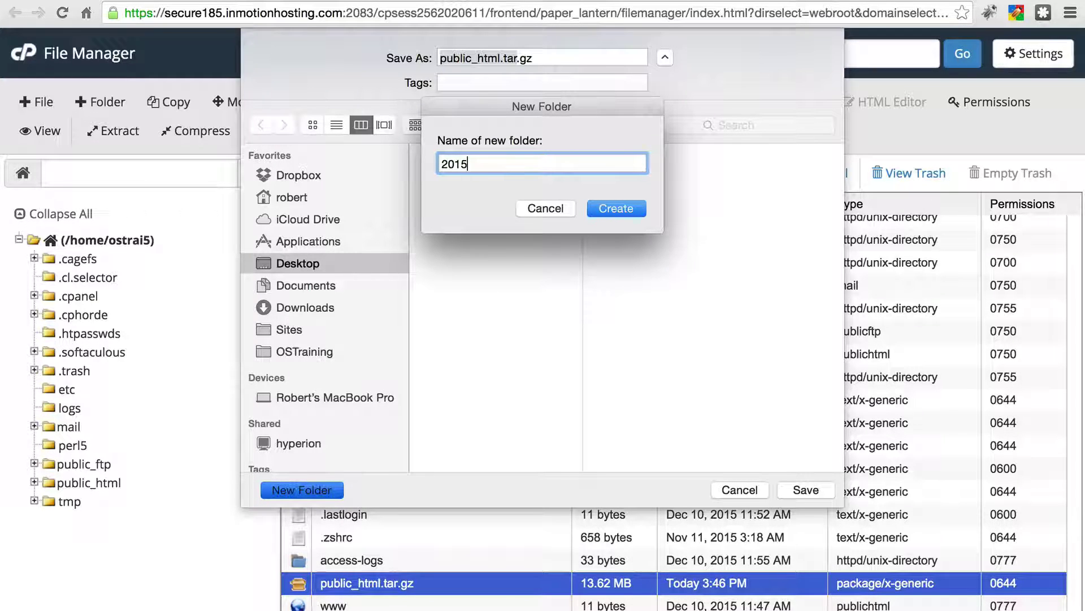
{"action": "type", "text": "-12-14"}
{"action": "left_click", "coordinate": [615, 202]}
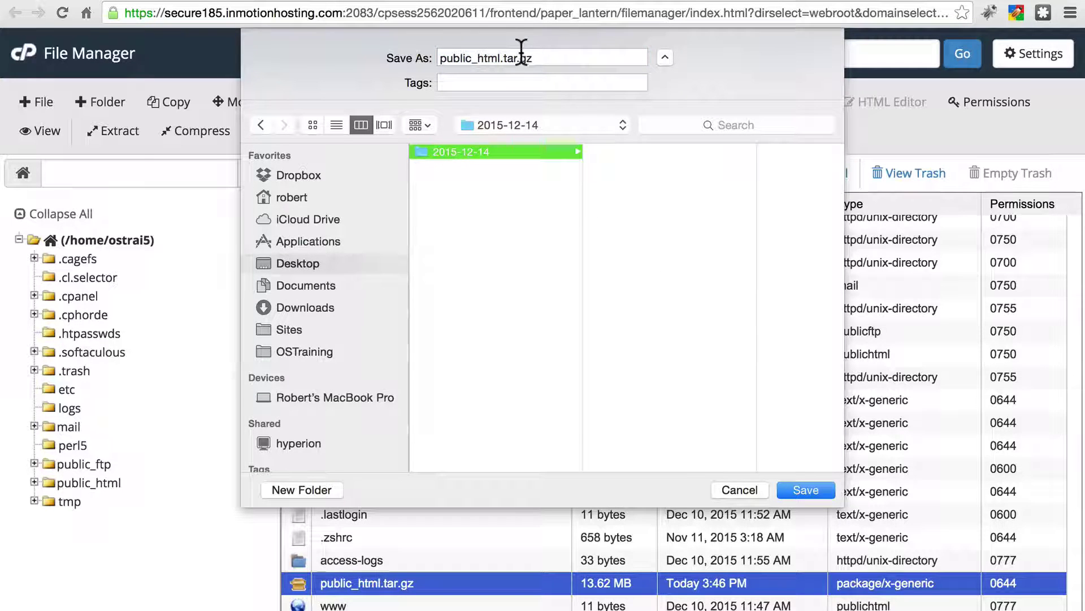
{"action": "left_click", "coordinate": [812, 489]}
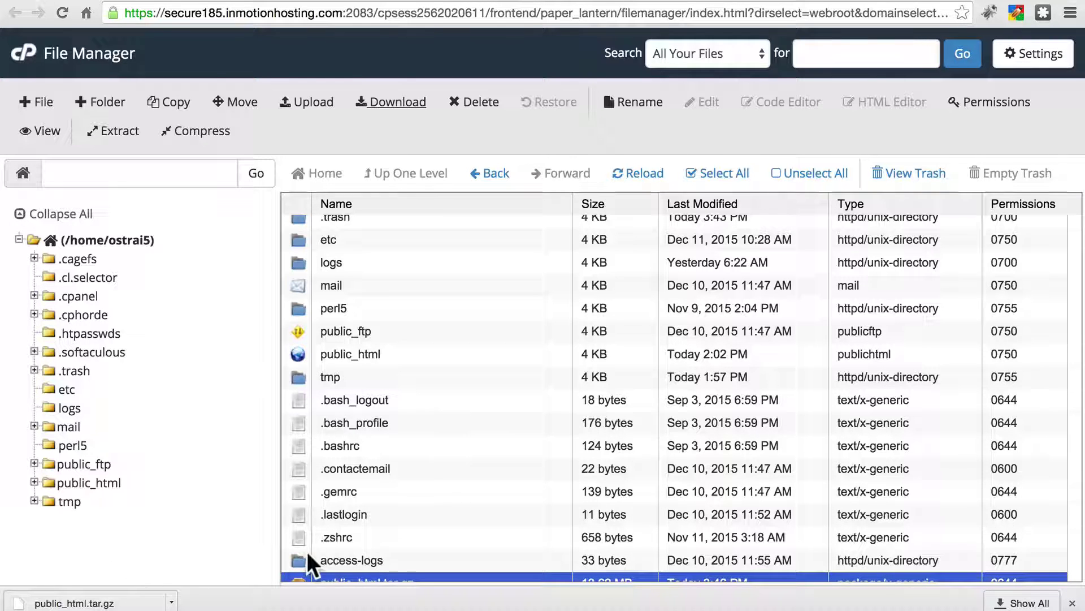
Dismiss the download bar and select public_html.tar.gz in Desktop/2015-12-14 in a new Finder window
{"action": "left_click", "coordinate": [1073, 604]}
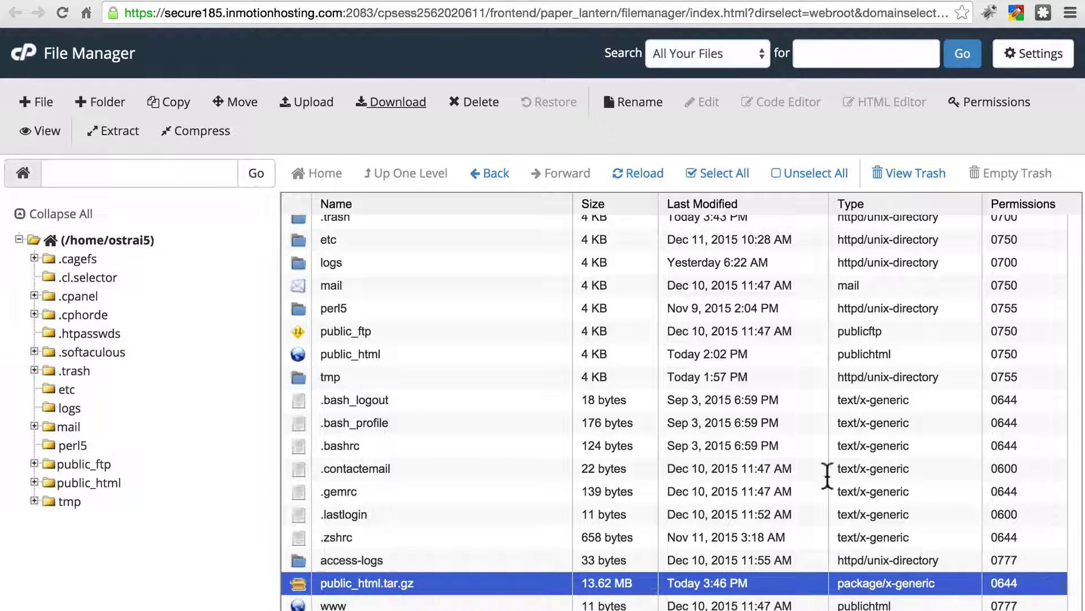
{"action": "key", "text": "super+Tab"}
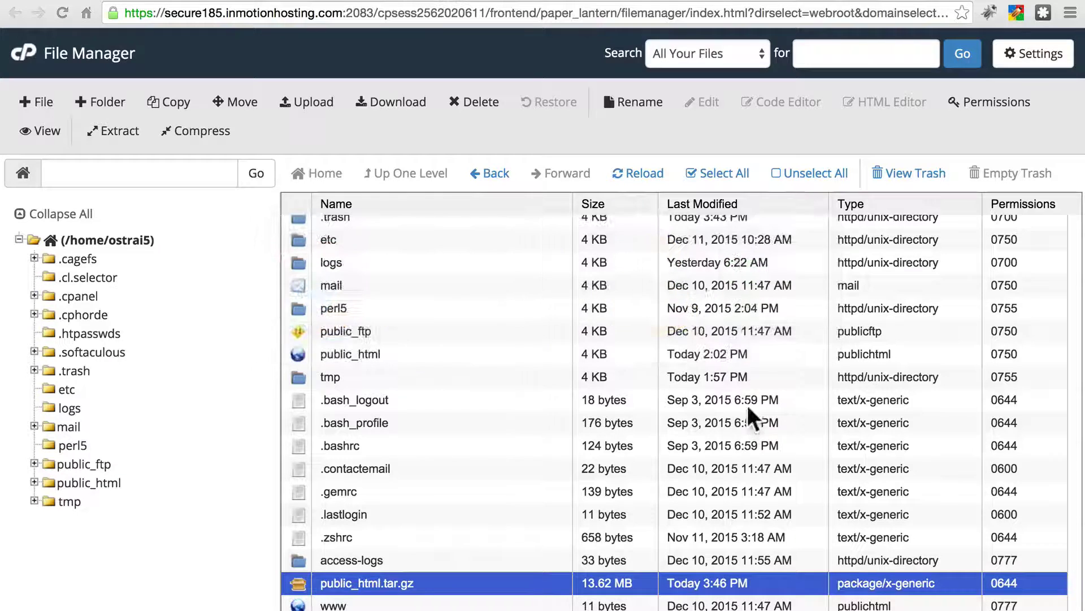
{"action": "key", "text": "super+n"}
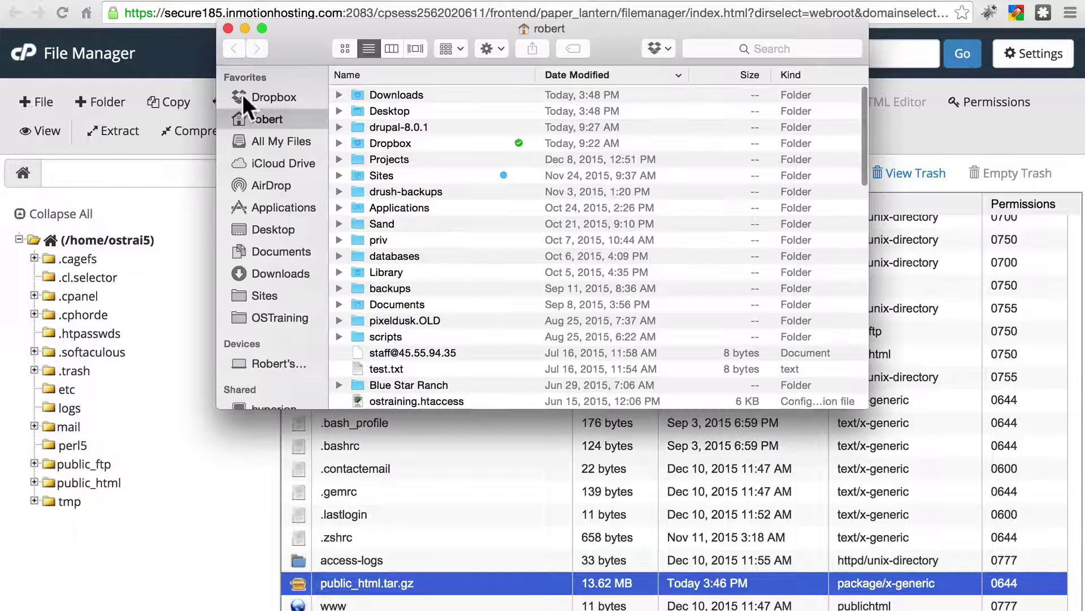
{"action": "left_click", "coordinate": [278, 228]}
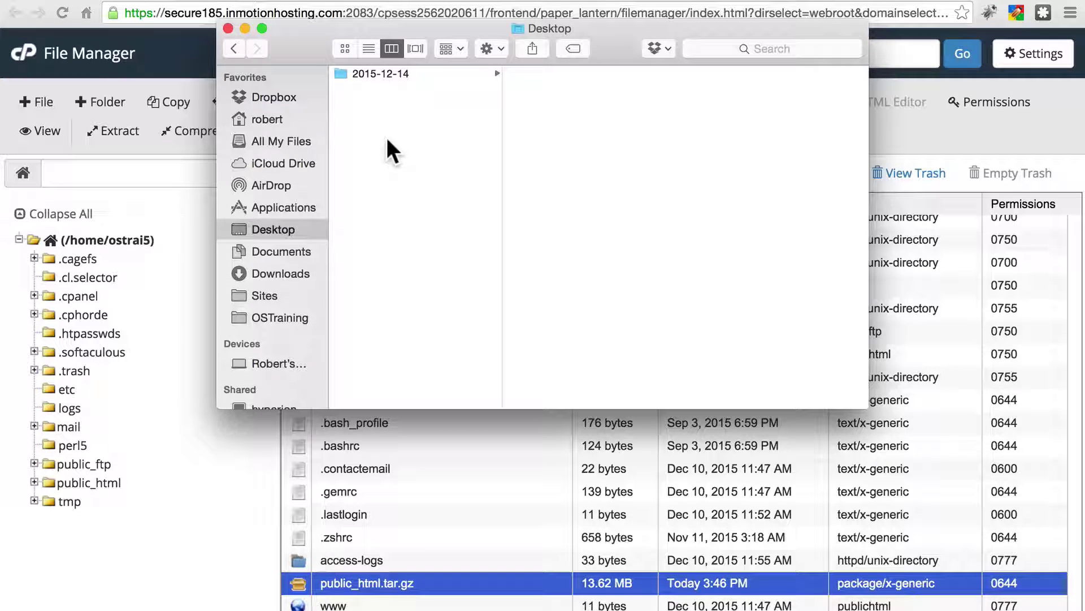
{"action": "left_click", "coordinate": [391, 87]}
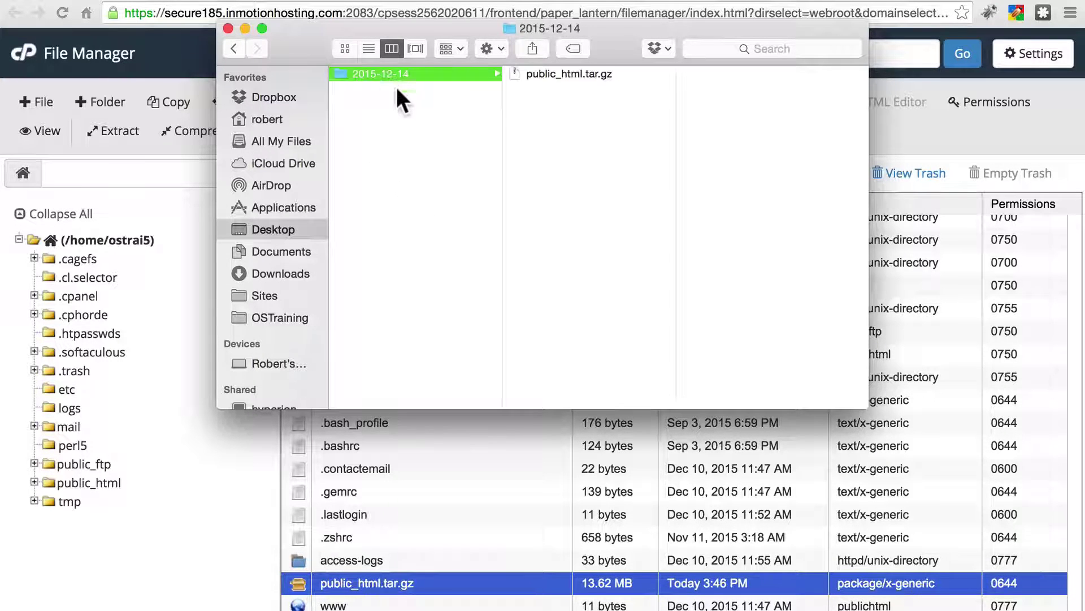
{"action": "left_click", "coordinate": [606, 73]}
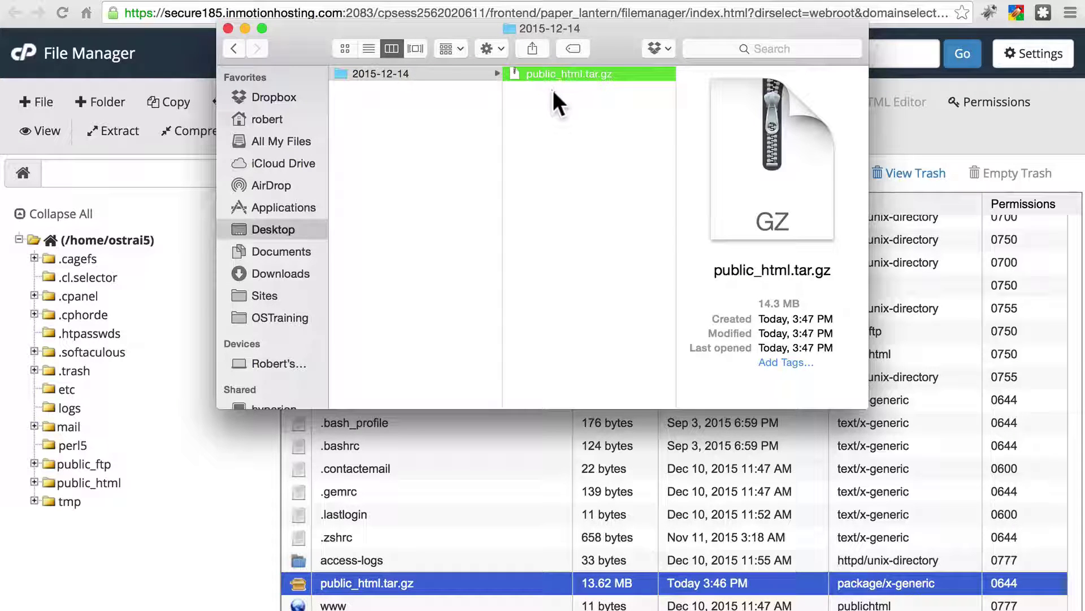
Extract public_html.tar.gz and browse core, index.php, sites, themes and vendor
{"action": "double_click", "coordinate": [597, 72]}
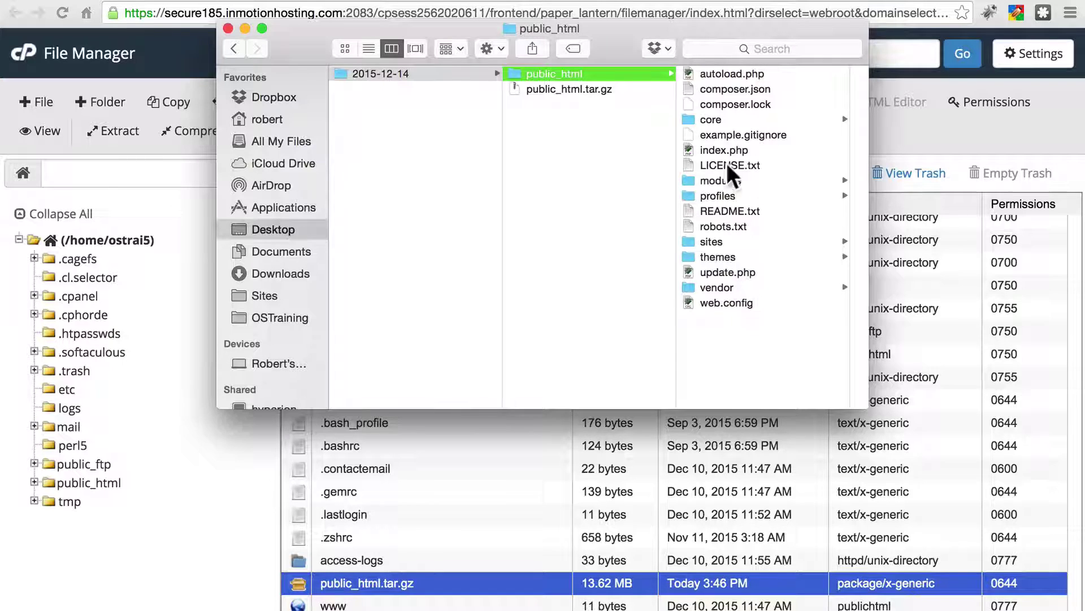
{"action": "left_click", "coordinate": [740, 120]}
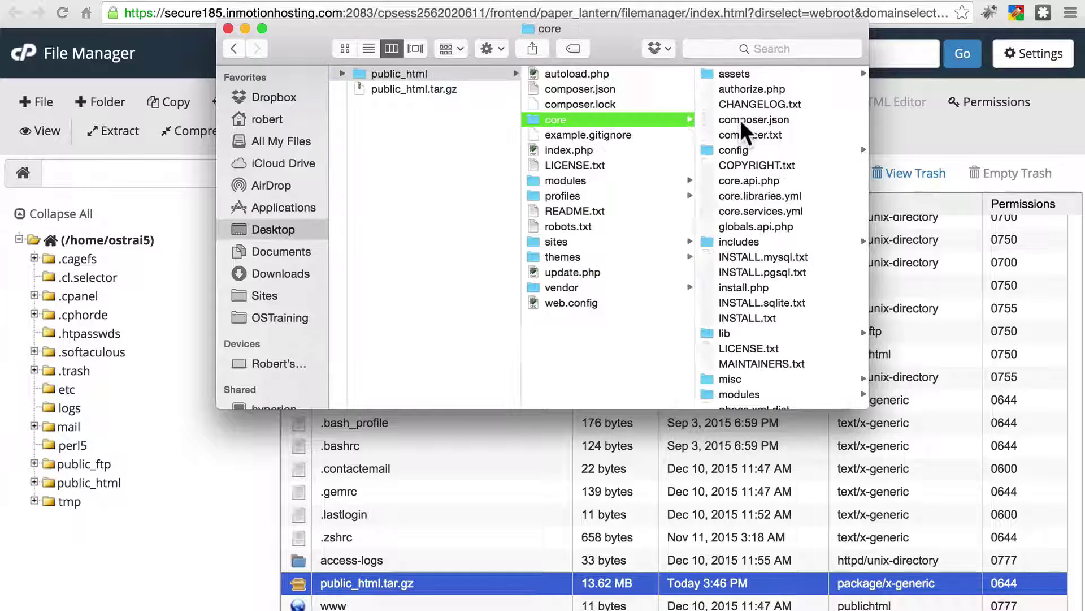
{"action": "left_click", "coordinate": [595, 152]}
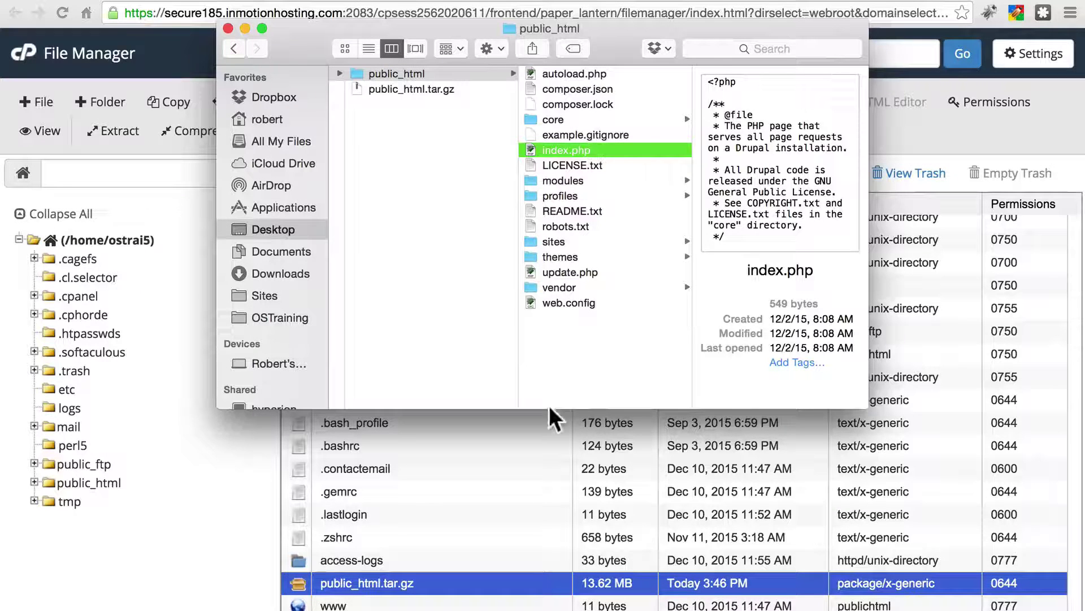
{"action": "left_click", "coordinate": [552, 238]}
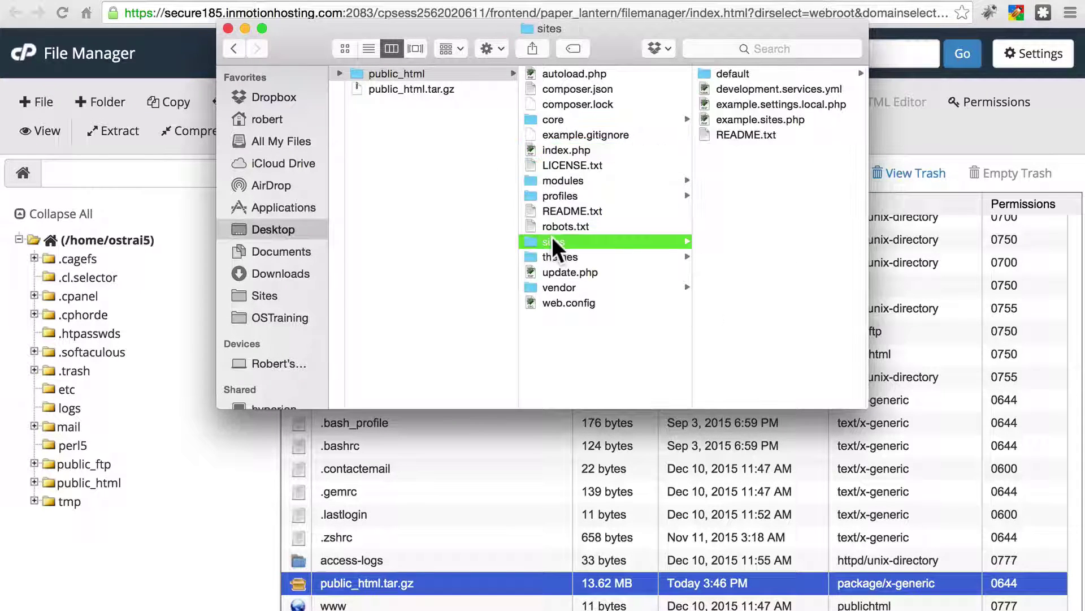
{"action": "left_click", "coordinate": [575, 258]}
{"action": "left_click", "coordinate": [575, 286]}
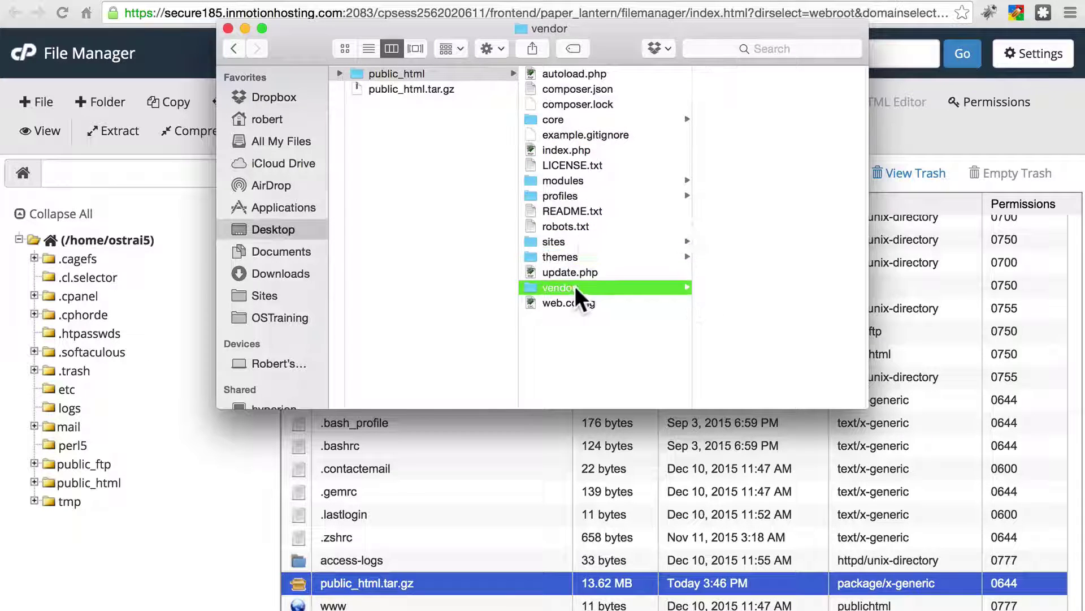
Browse modules, then drill into sites/default/files/2015-12 to preview ninja.jpg
{"action": "left_click", "coordinate": [588, 184]}
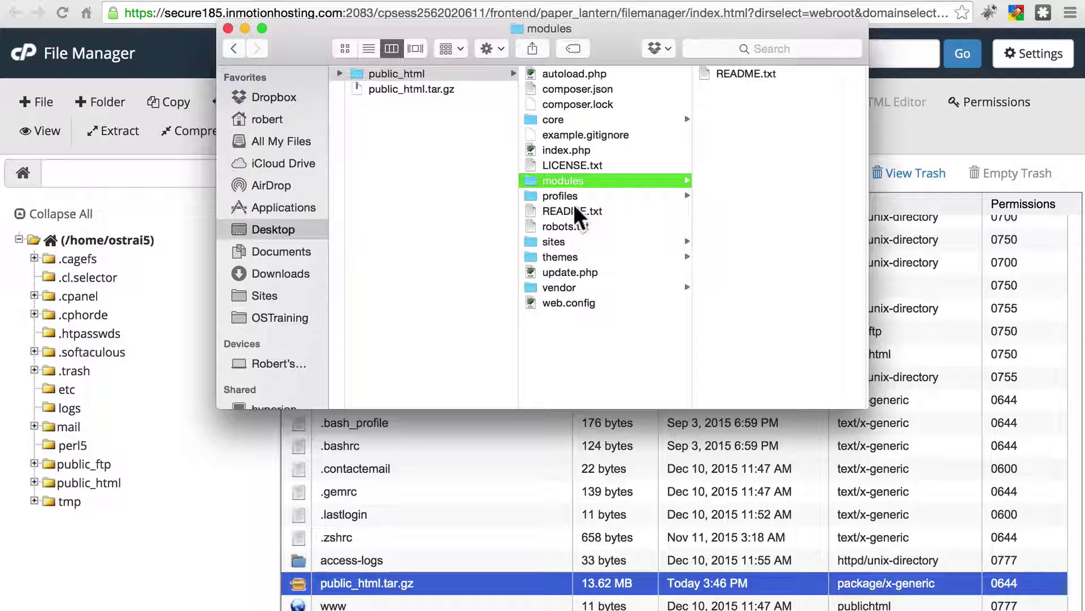
{"action": "left_click", "coordinate": [568, 242]}
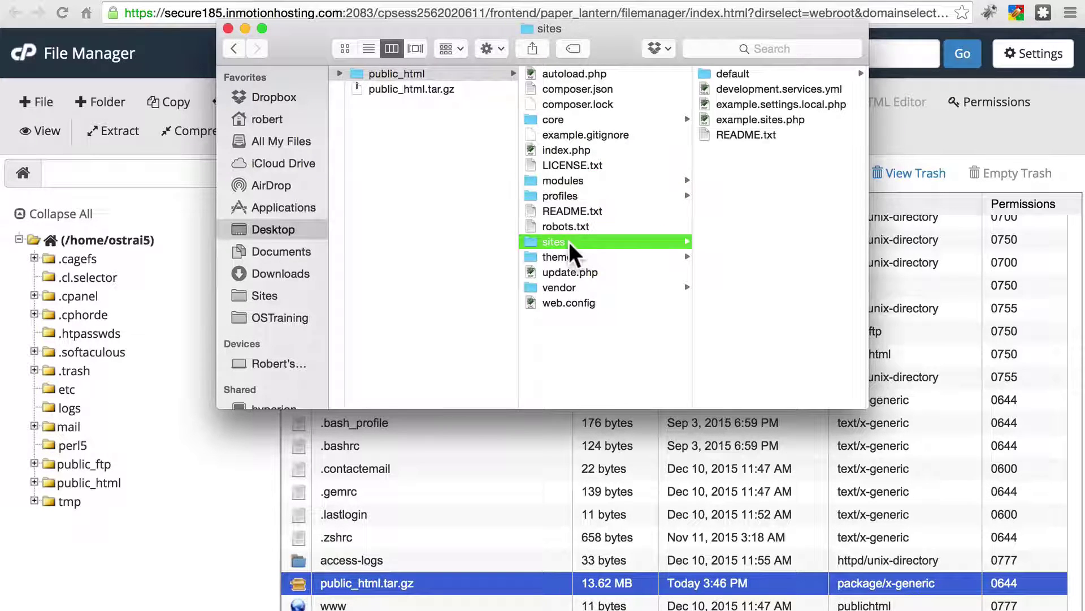
{"action": "left_click", "coordinate": [748, 74]}
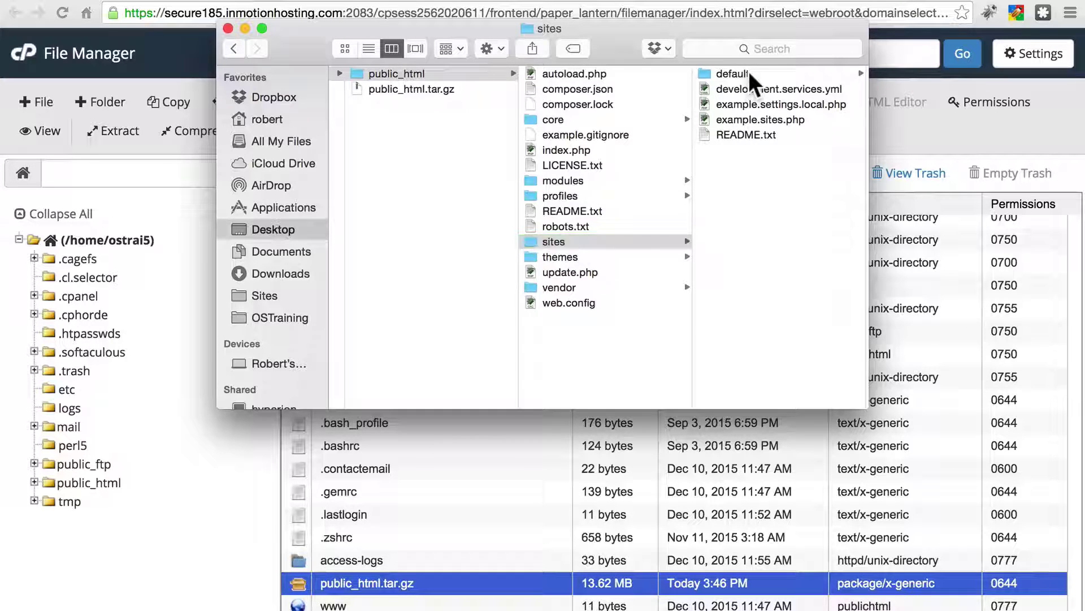
{"action": "left_click", "coordinate": [728, 102]}
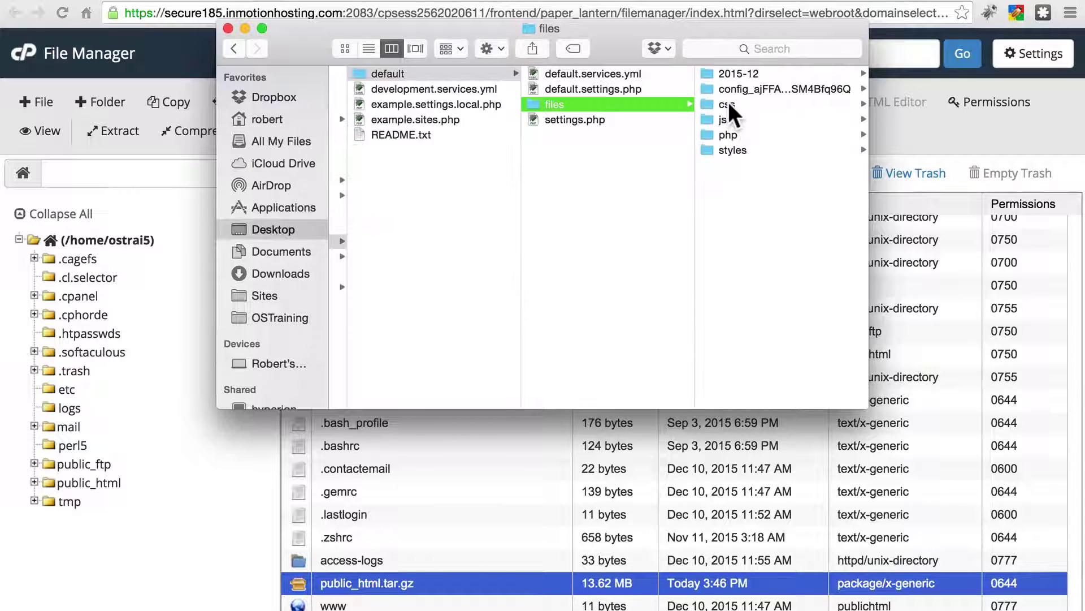
{"action": "left_click", "coordinate": [765, 70]}
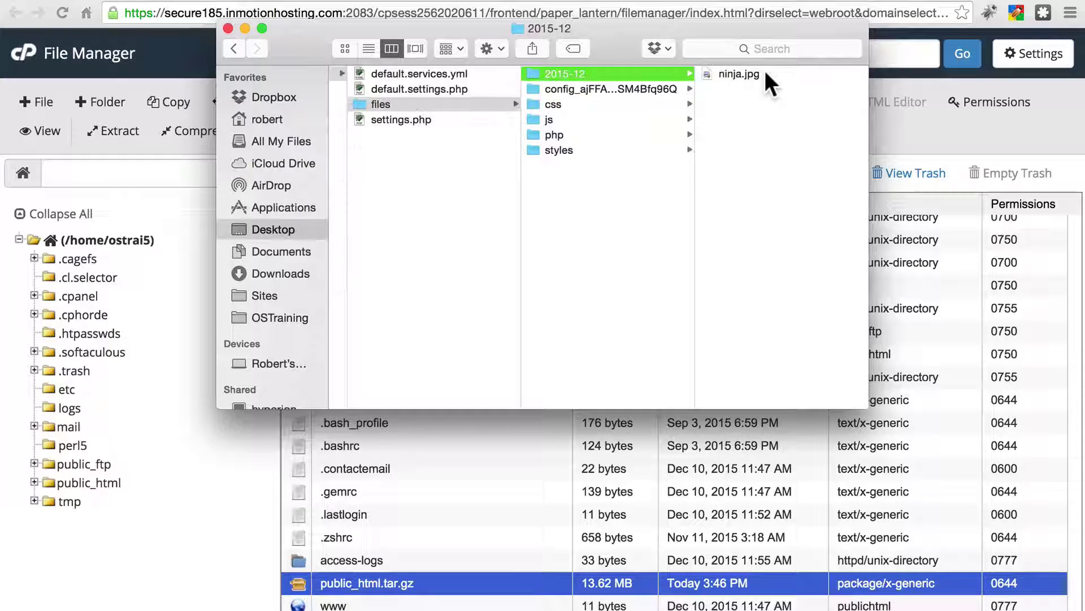
{"action": "left_click", "coordinate": [751, 69]}
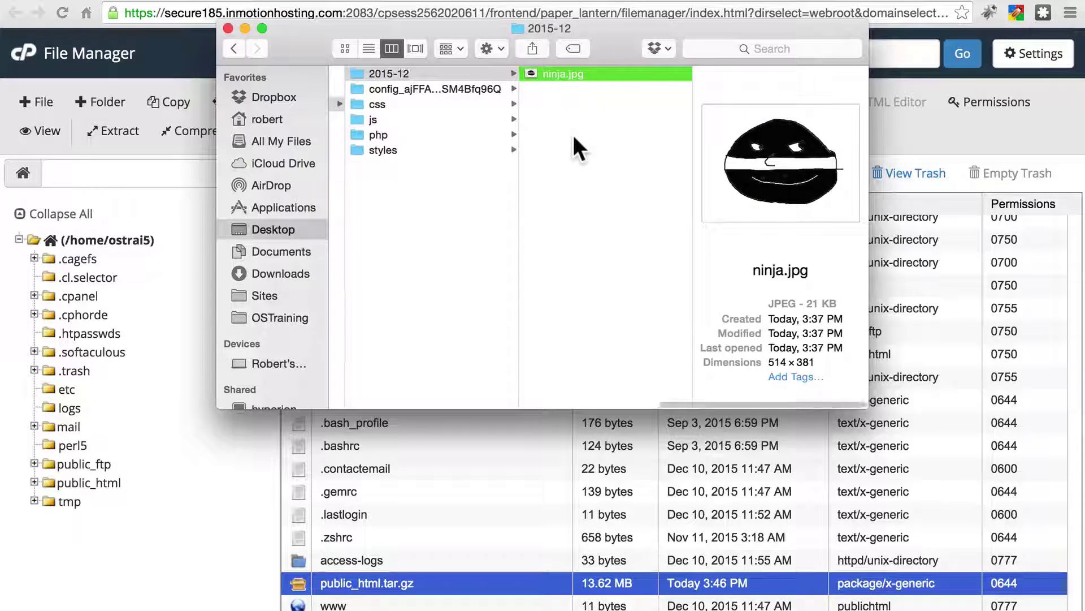
{"action": "scroll", "coordinate": [573, 137], "scroll_direction": "left", "scroll_amount": 10}
{"action": "scroll", "coordinate": [572, 132], "scroll_direction": "left", "scroll_amount": 3}
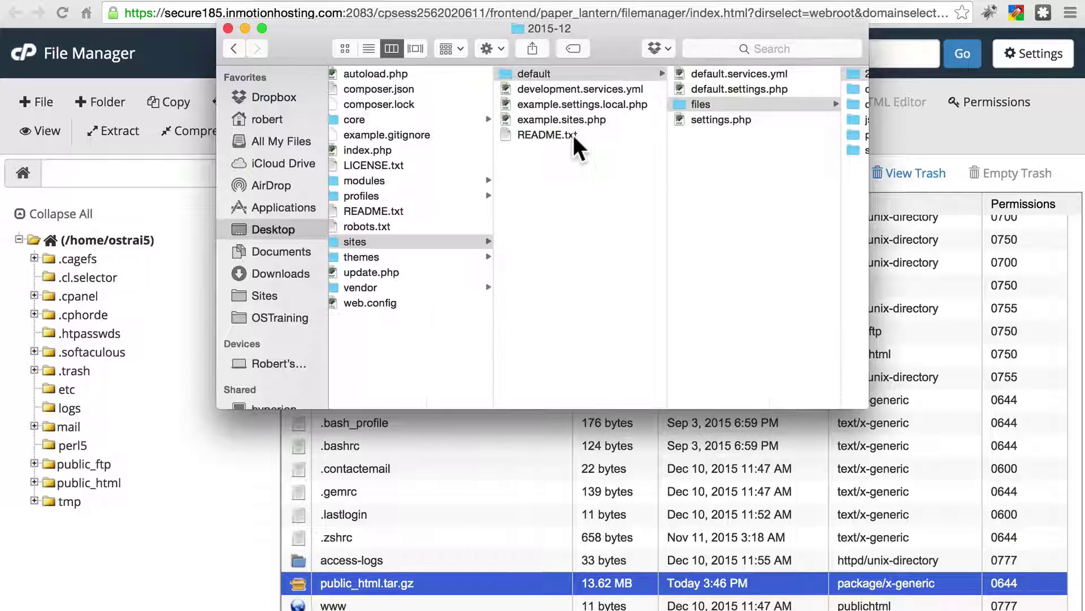
{"action": "scroll", "coordinate": [573, 134], "scroll_direction": "left", "scroll_amount": 5}
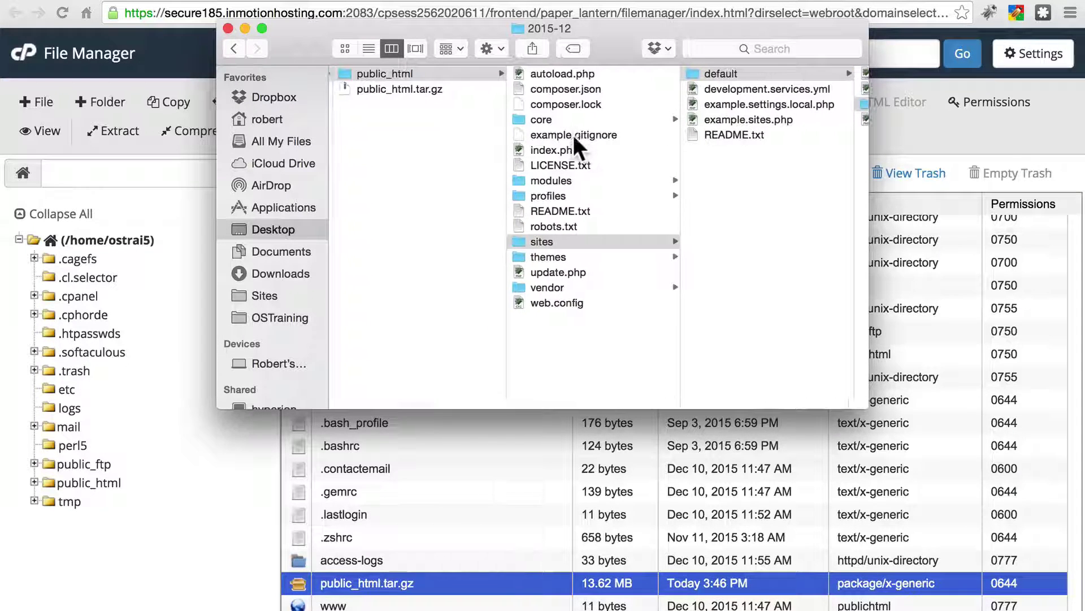
{"action": "scroll", "coordinate": [574, 134], "scroll_direction": "left", "scroll_amount": 1}
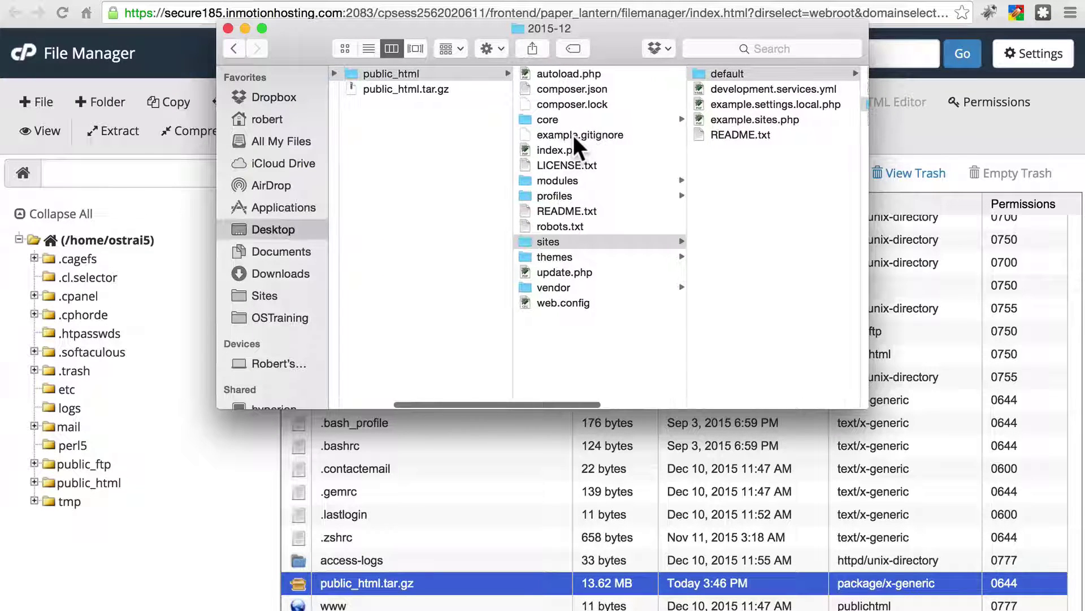